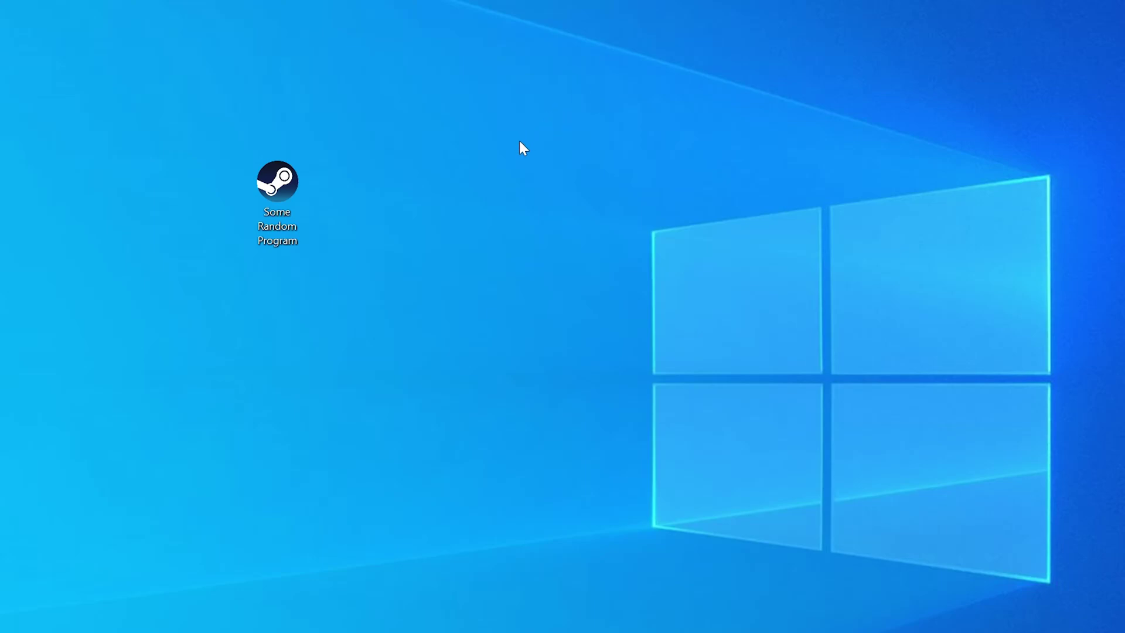
Step: Launch the program from its desktop shortcut to reproduce the x3daudio1_7.dll-missing System Error
double_click(294, 188)
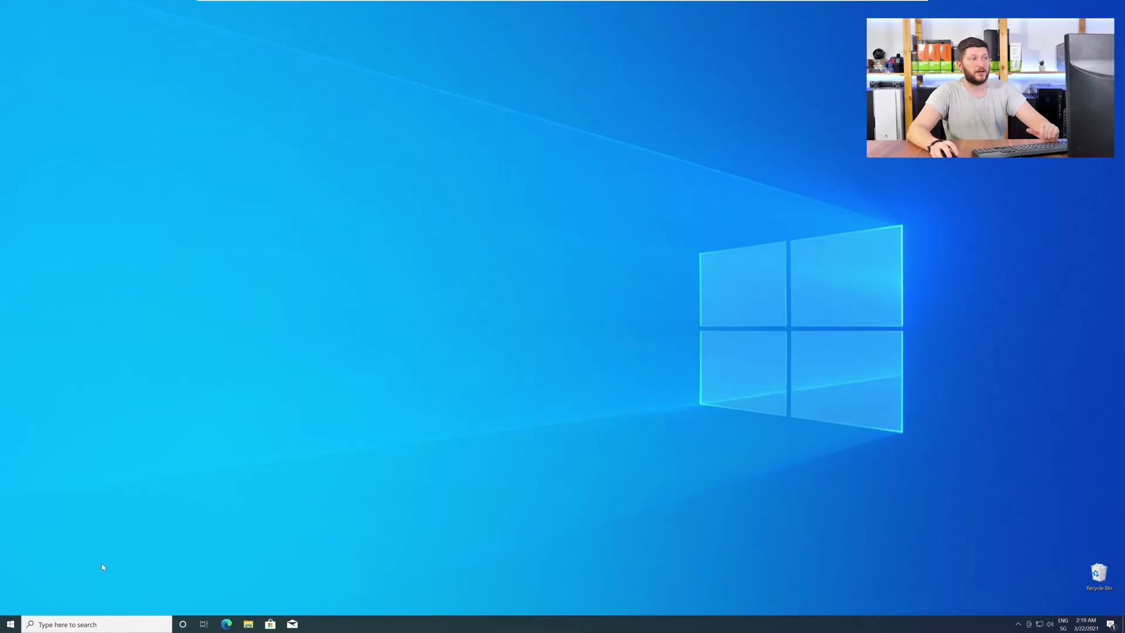
right_click(6, 626)
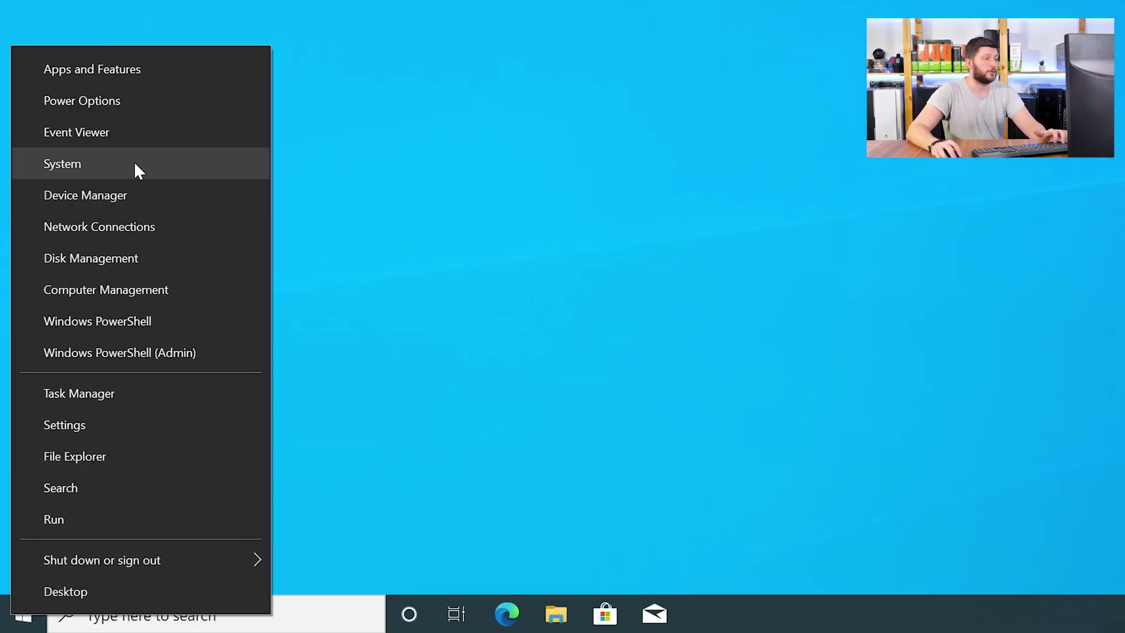
left_click(136, 167)
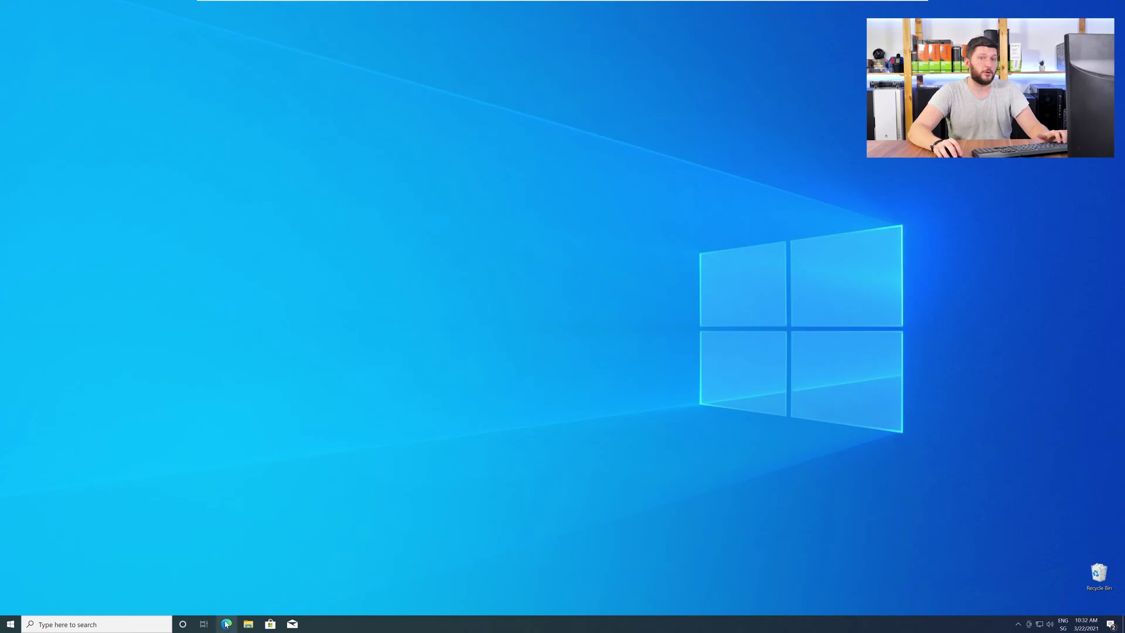
Step: Download the 32-bit and 64-bit x3daudio1_7.dll zips from sts-tutorial.com, then open the archive
type("https://www.sts-tutorial.com/download/x3daudio1_7")
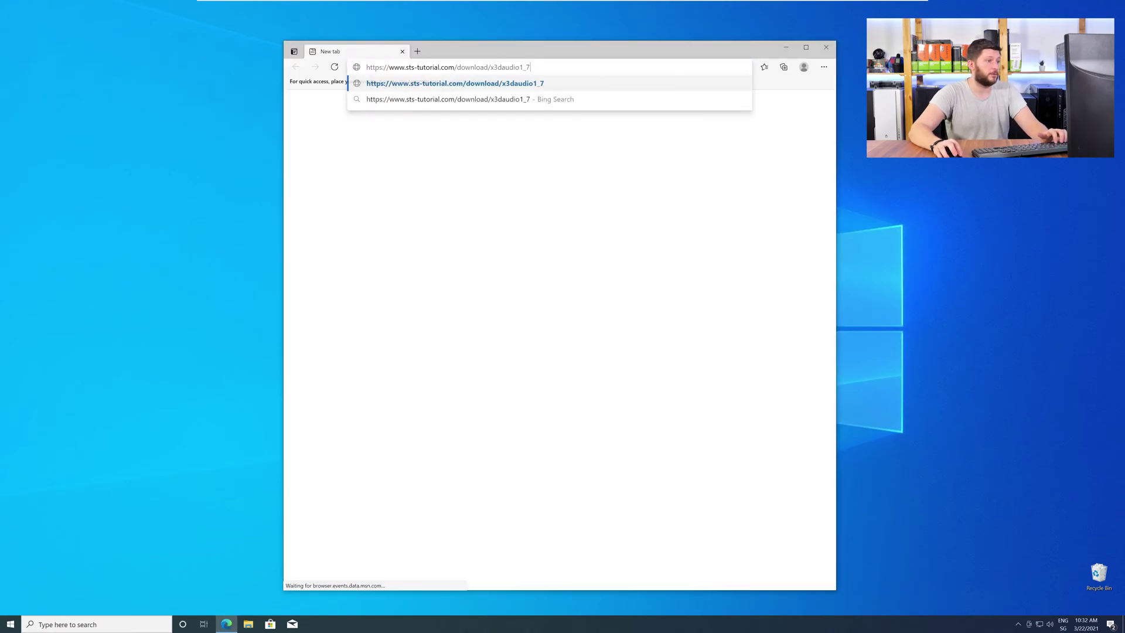
key("Return")
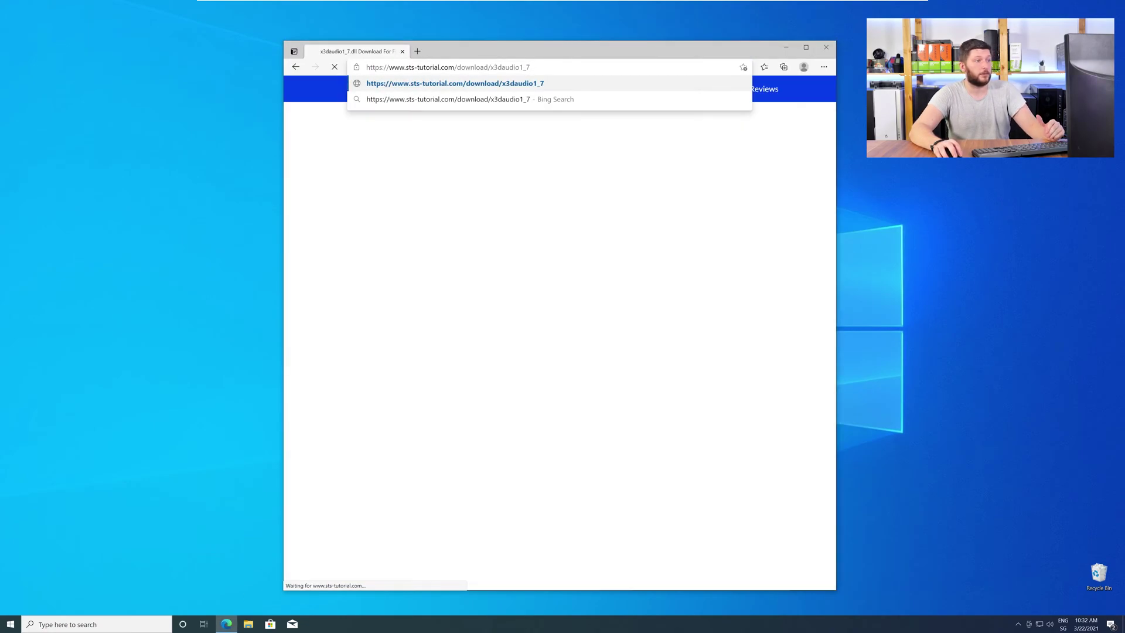
scroll(471, 244, "down", 10)
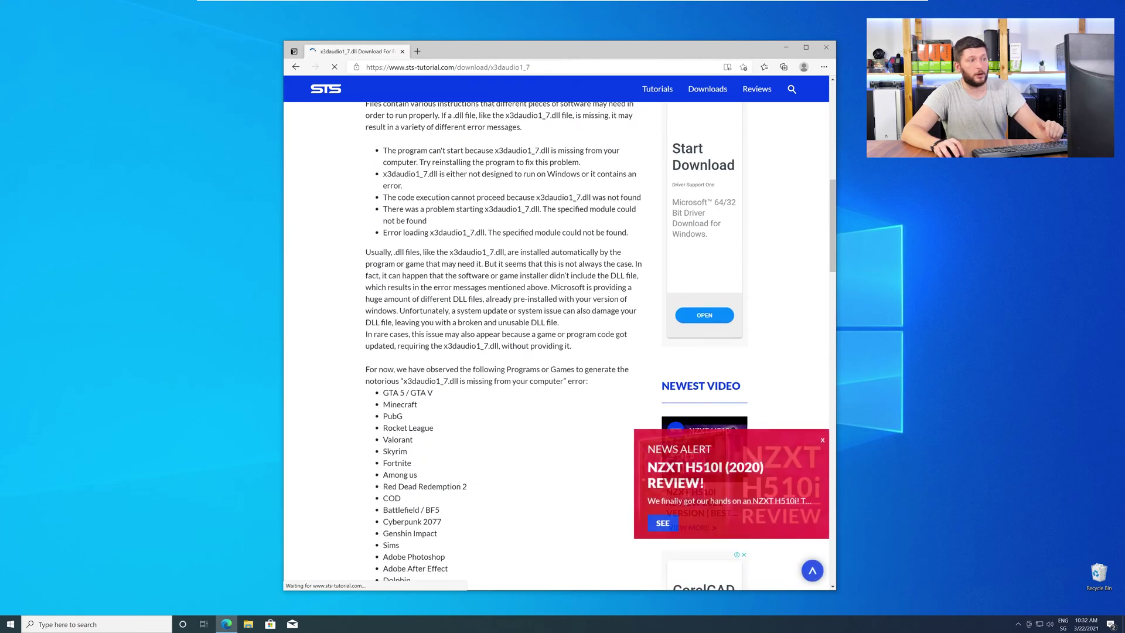
scroll(566, 318, "down", 10)
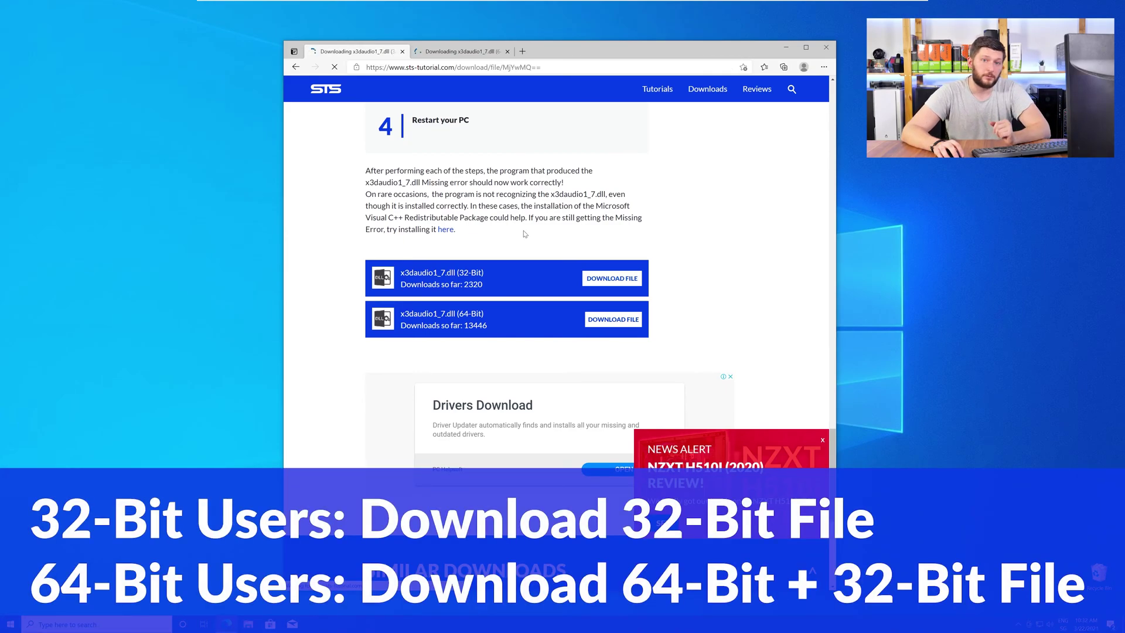
scroll(513, 237, "down", 5)
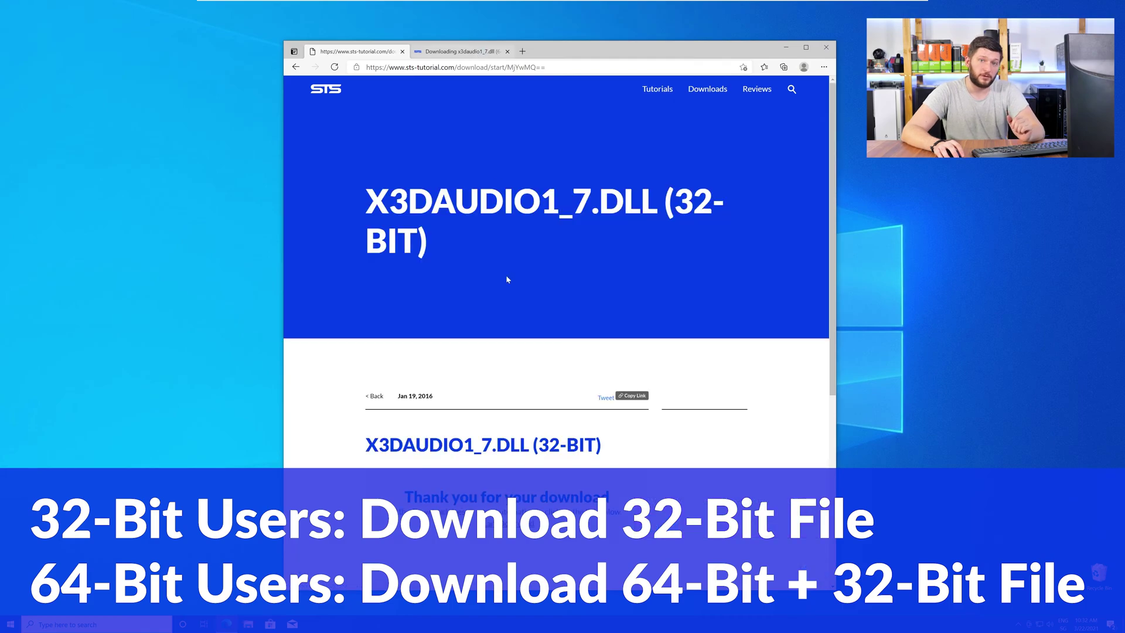
key("ctrl+Tab")
scroll(508, 307, "down", 5)
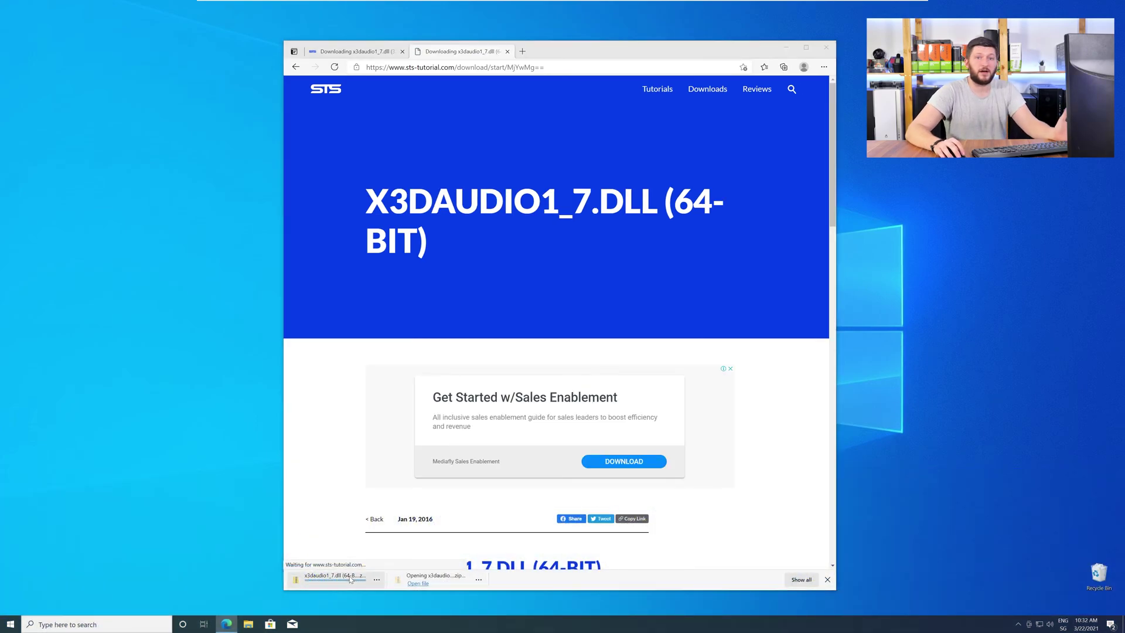
left_click(351, 579)
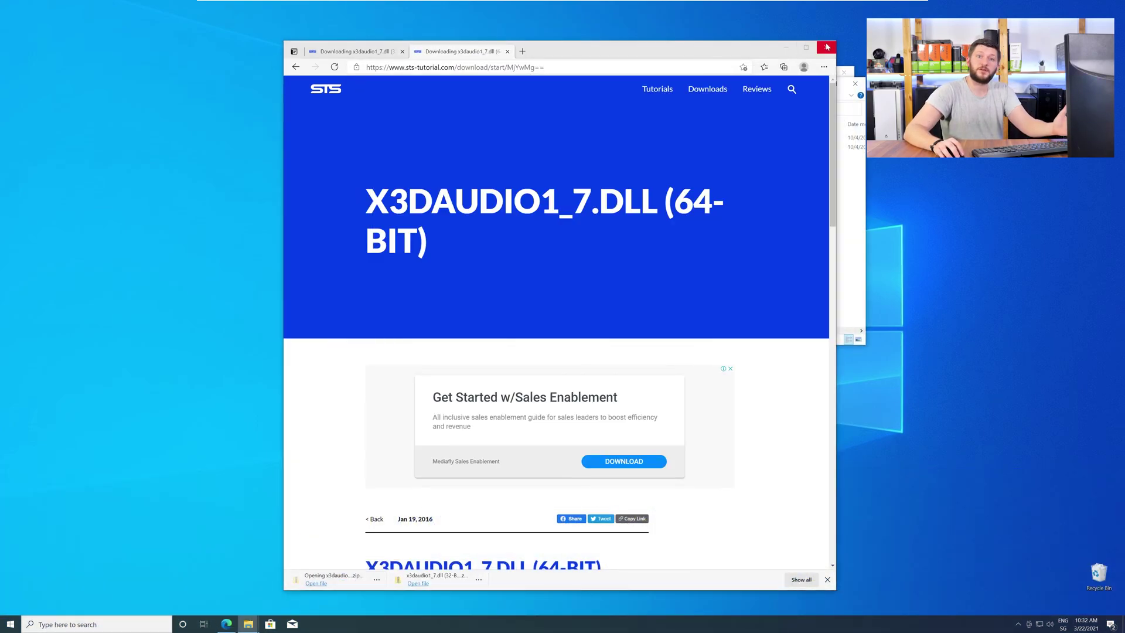
Step: Close Edge and place the two archive windows side by side, showing their 32-Bit and 64-Bit subfolders
left_click(827, 47)
left_click_drag(424, 337, 409, 357)
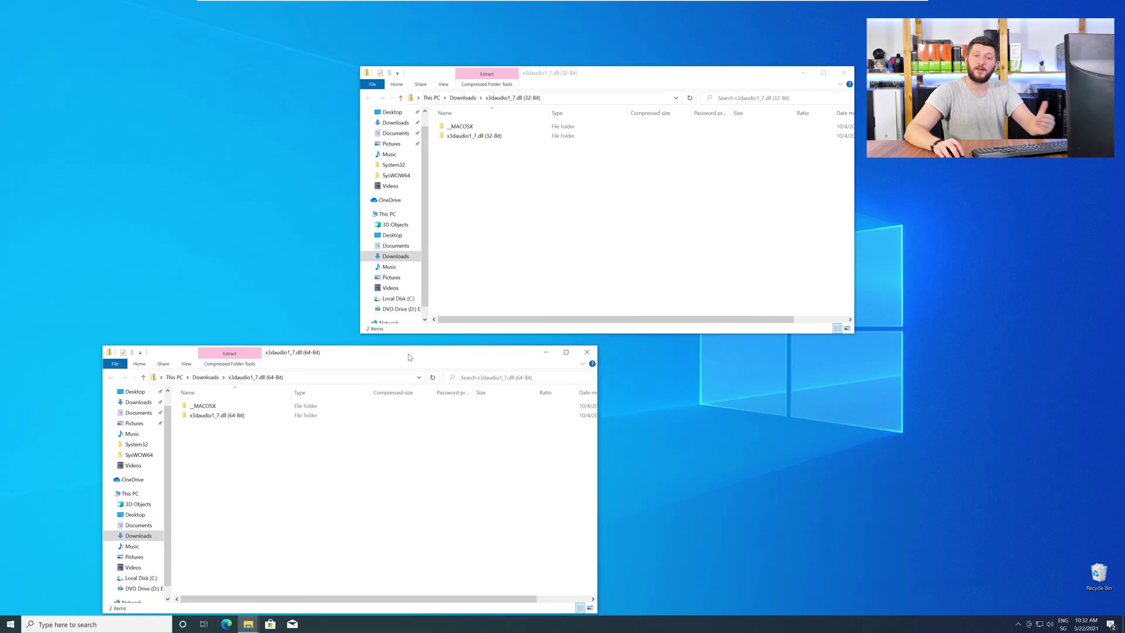
left_click_drag(555, 74, 800, 355)
double_click(711, 416)
double_click(329, 416)
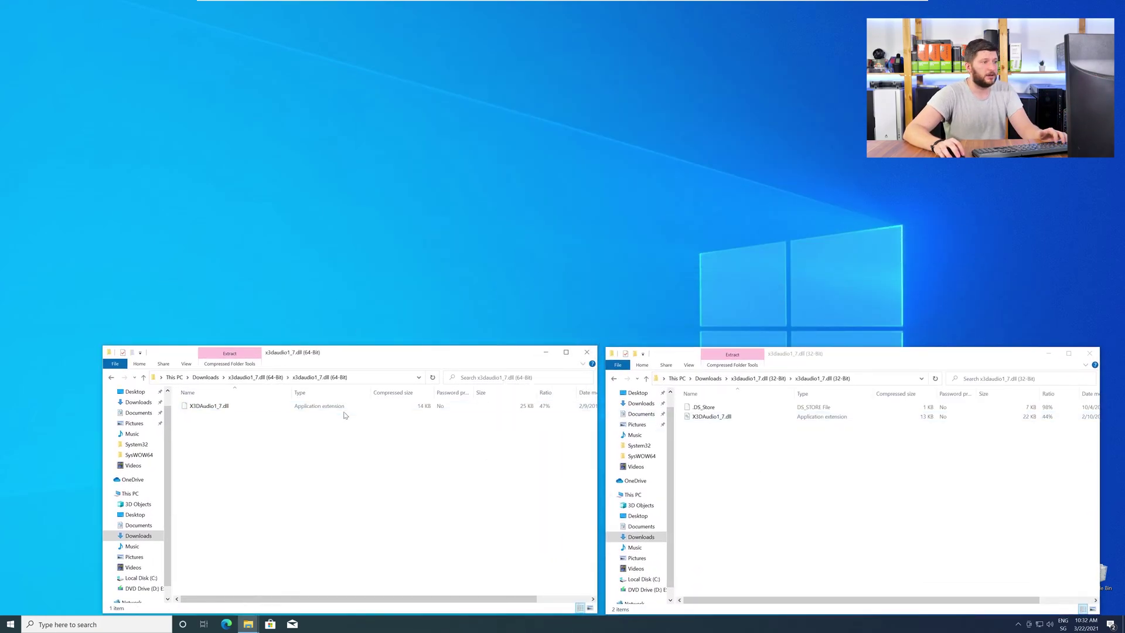
Step: Open a third Explorer window at C:\Windows and locate the System32 folder
key("super+e")
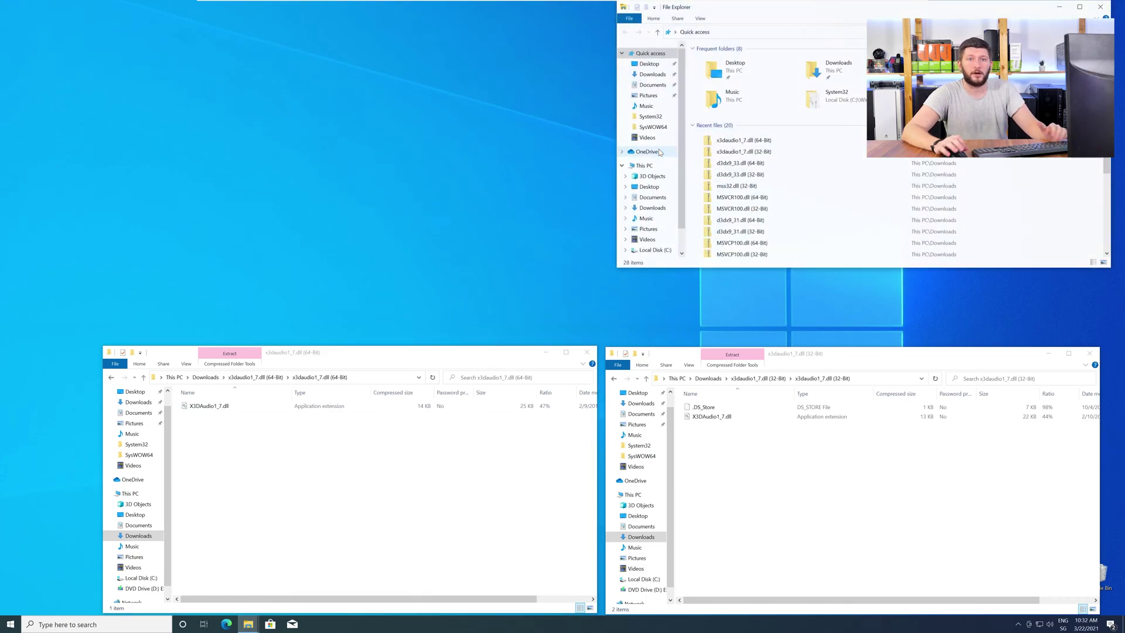
left_click_drag(747, 13, 491, 94)
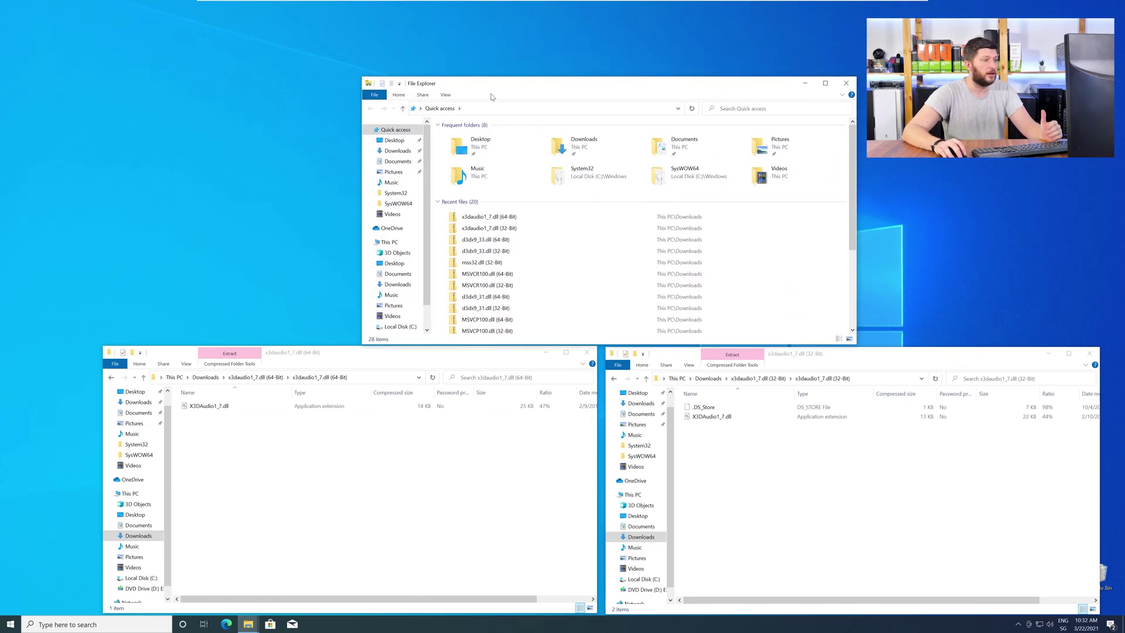
left_click(389, 240)
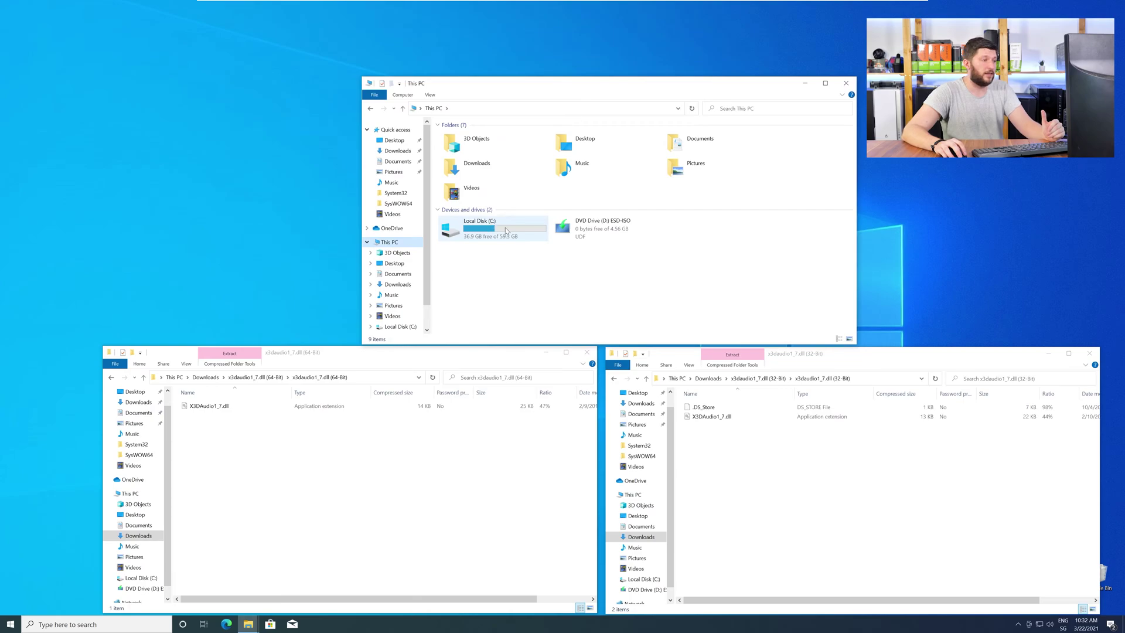
double_click(505, 228)
double_click(497, 176)
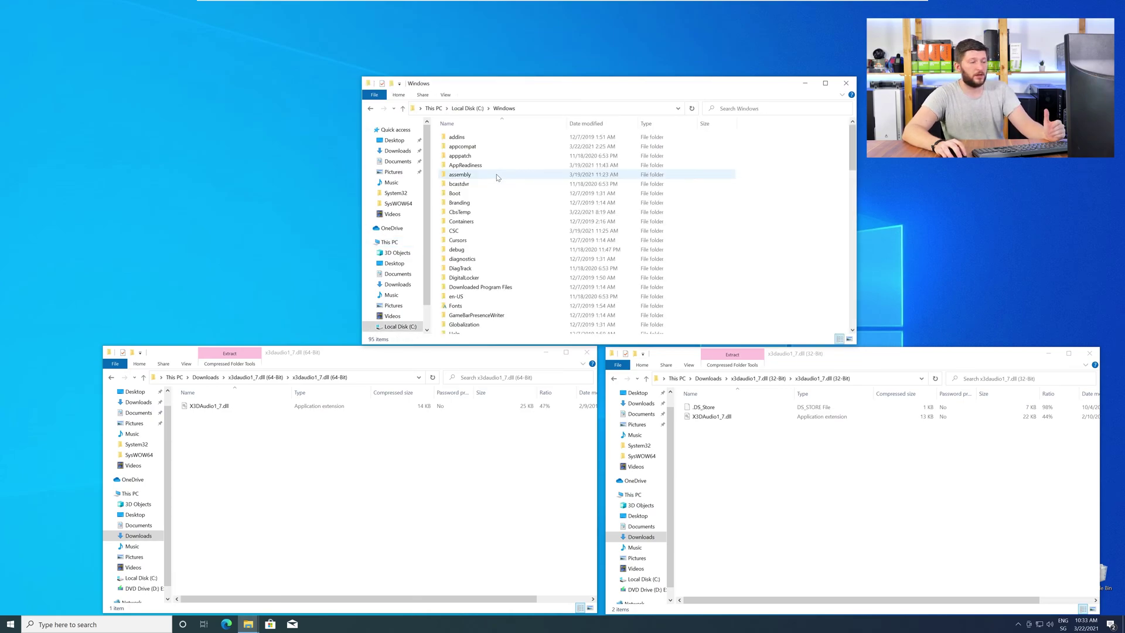
scroll(493, 205, "down", 9)
scroll(491, 236, "down", 8)
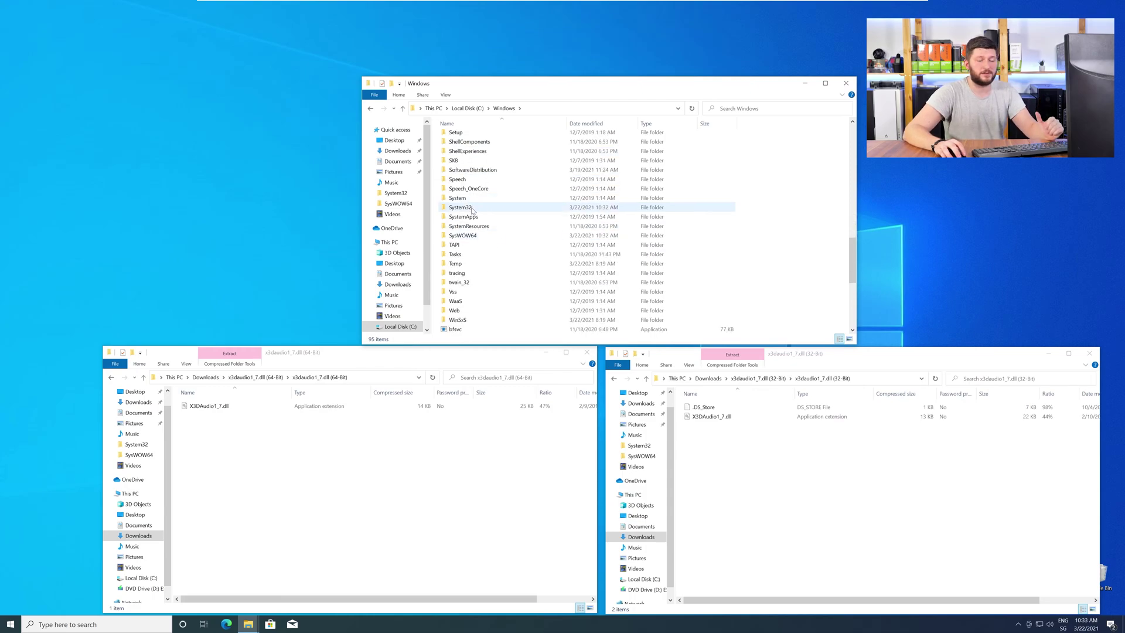
left_click(466, 208)
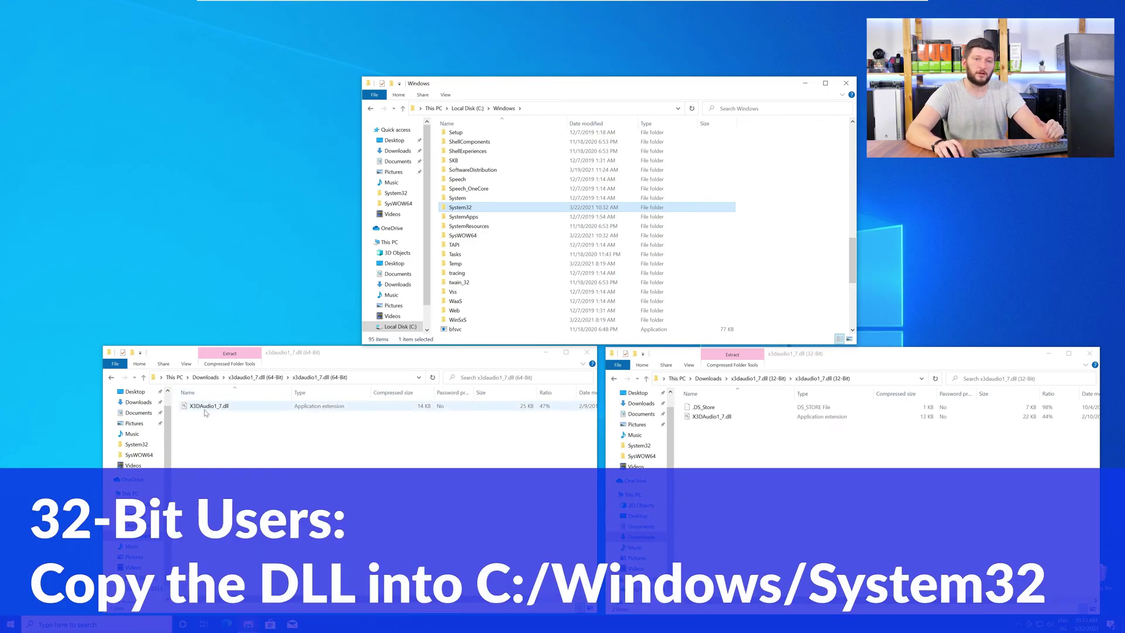
Step: Copy the 64-bit X3DAudio1_7.dll into System32, replacing the existing file with administrator approval
left_click_drag(258, 405, 470, 210)
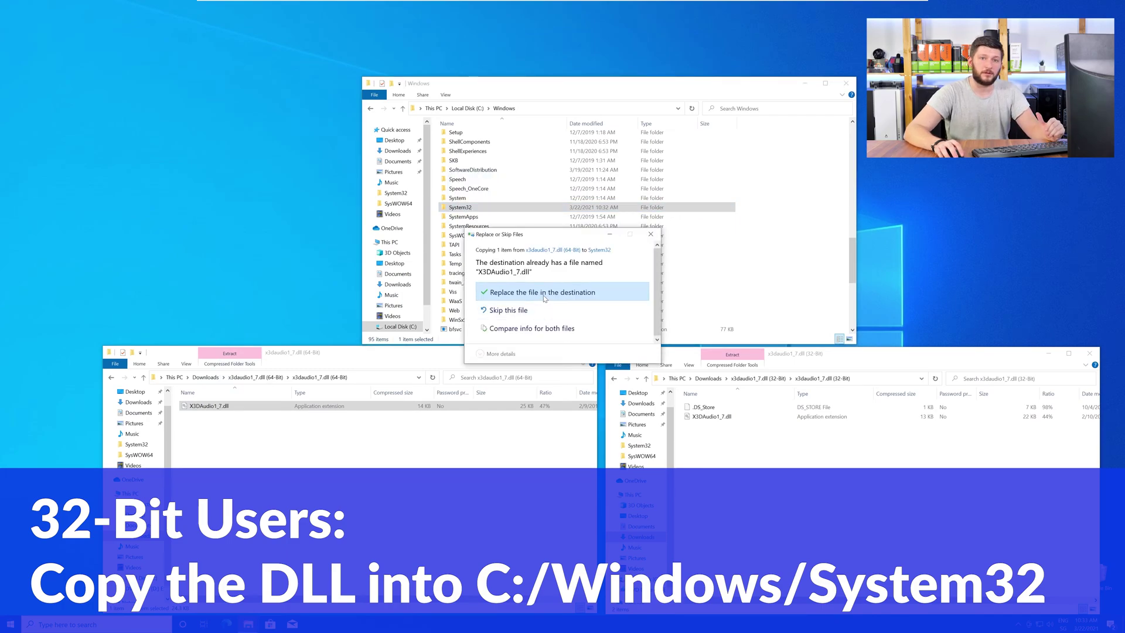
left_click(542, 291)
left_click(545, 287)
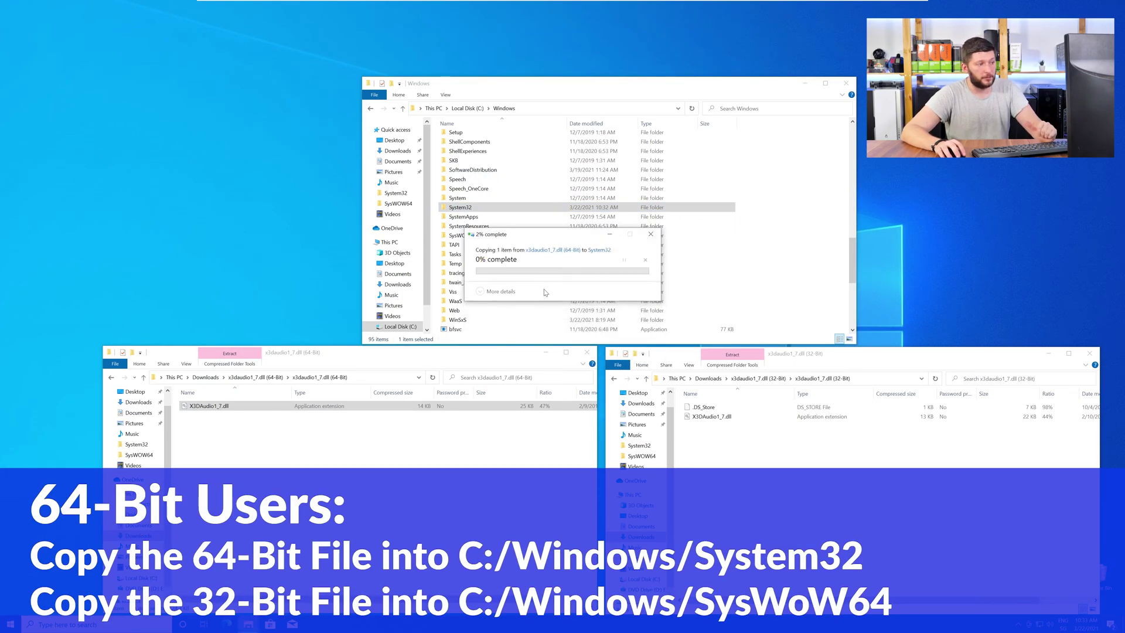
Step: Copy the 32-bit X3DAudio1_7.dll into SysWOW64, replacing the existing file, and close the Windows folder
left_click_drag(711, 416, 485, 240)
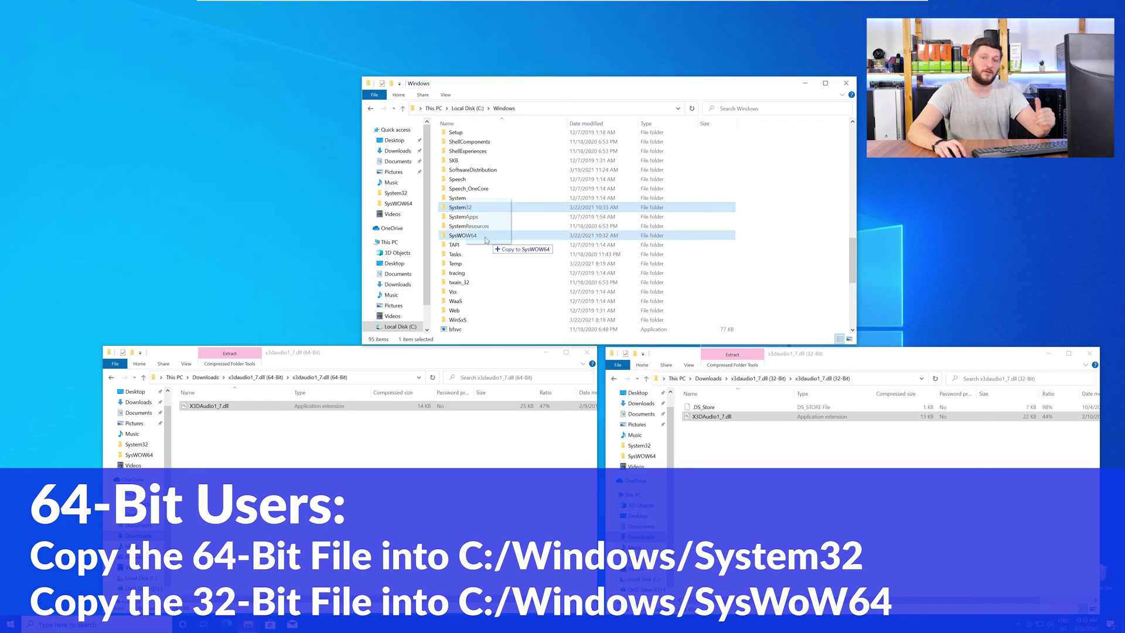
left_click(549, 294)
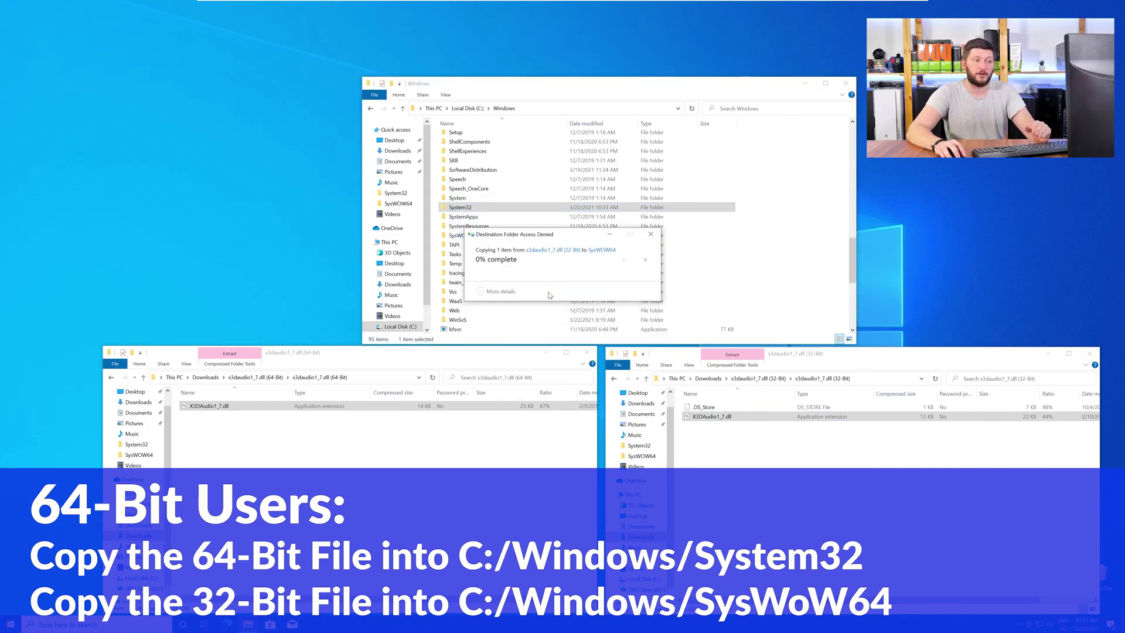
left_click(549, 289)
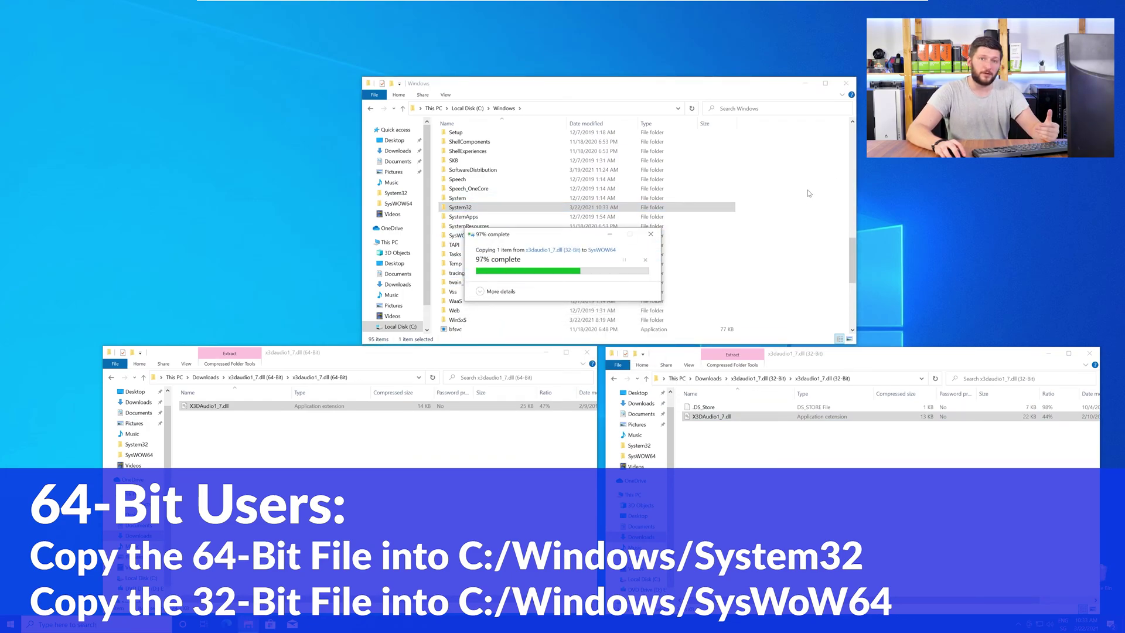
left_click(849, 84)
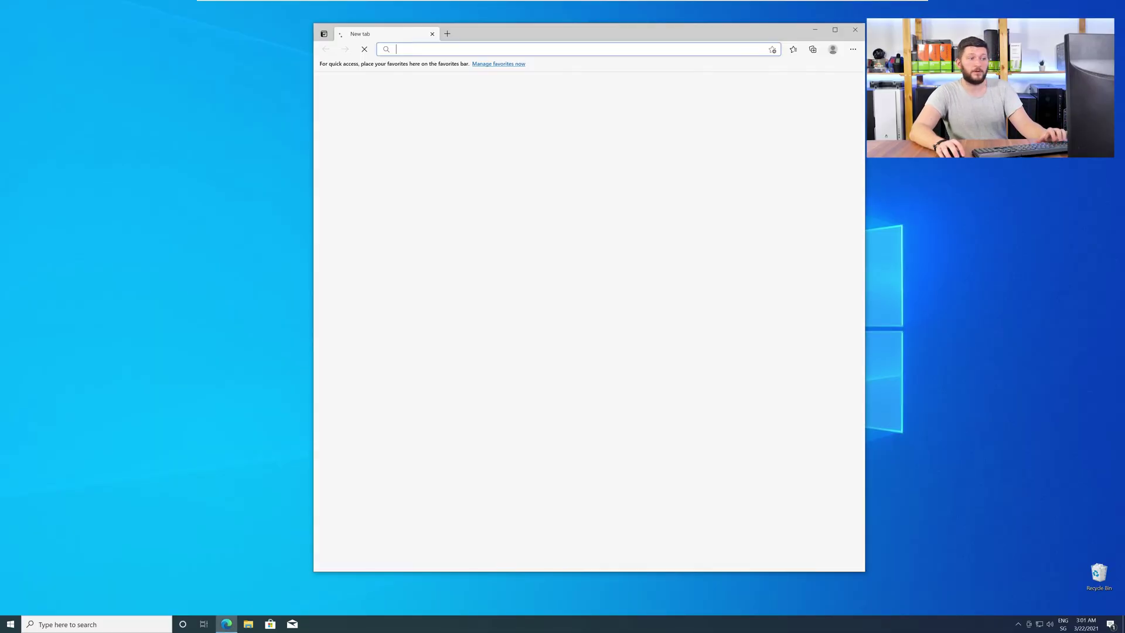
Step: Download dxwebsetup.exe from the DirectX End-User Runtime page, run it, and close Edge
left_click(403, 49)
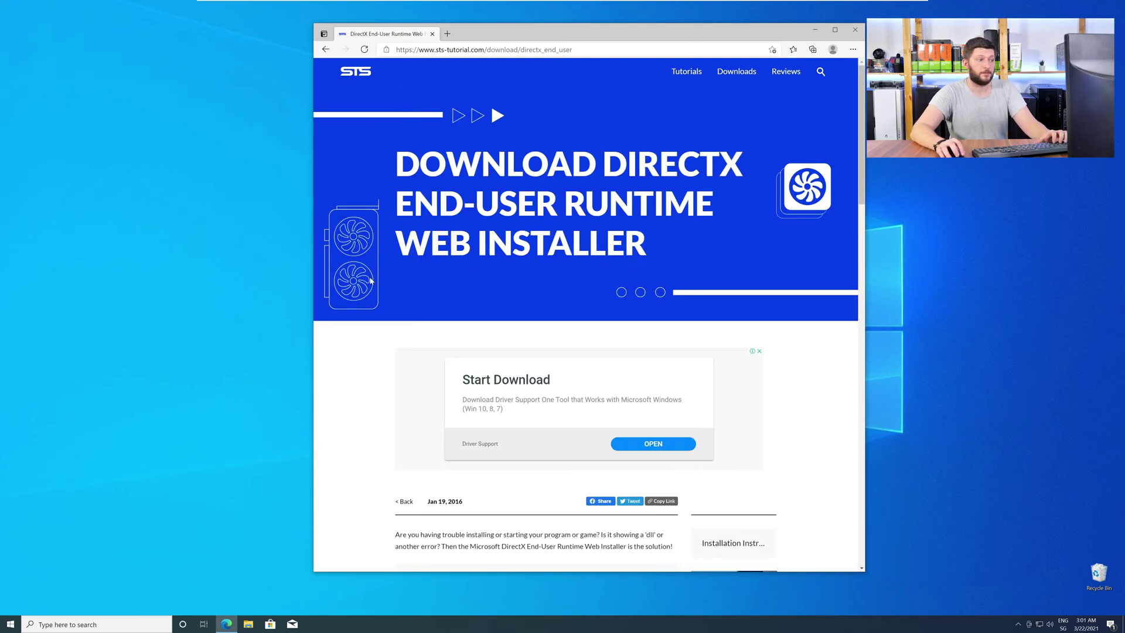
scroll(370, 281, "down", 10)
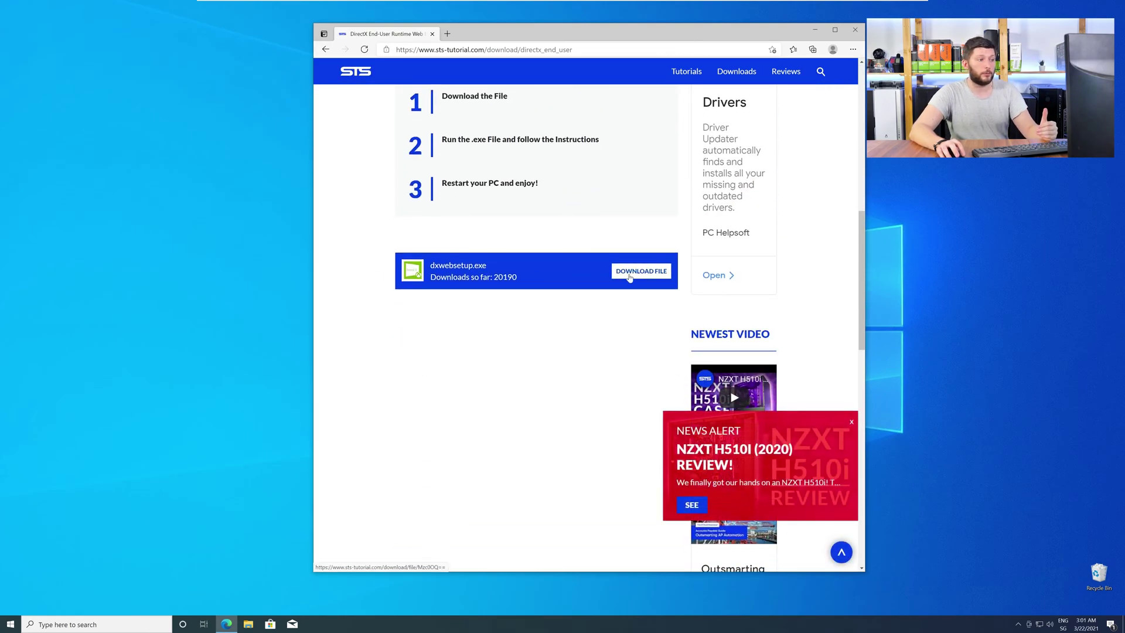
left_click(641, 272)
left_click(546, 311)
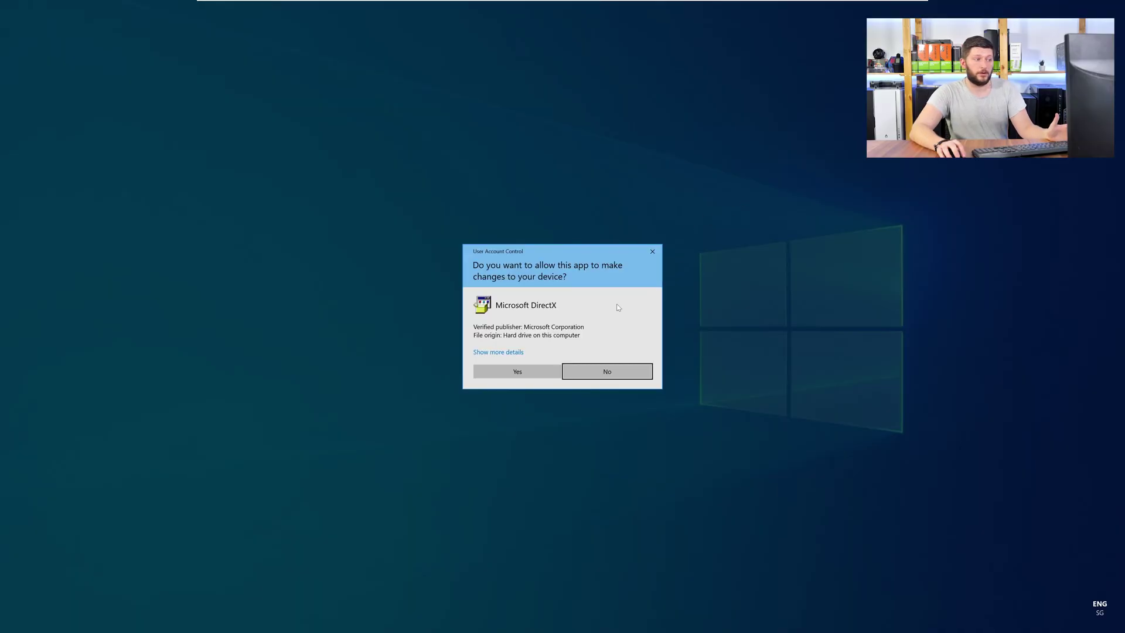
left_click(516, 370)
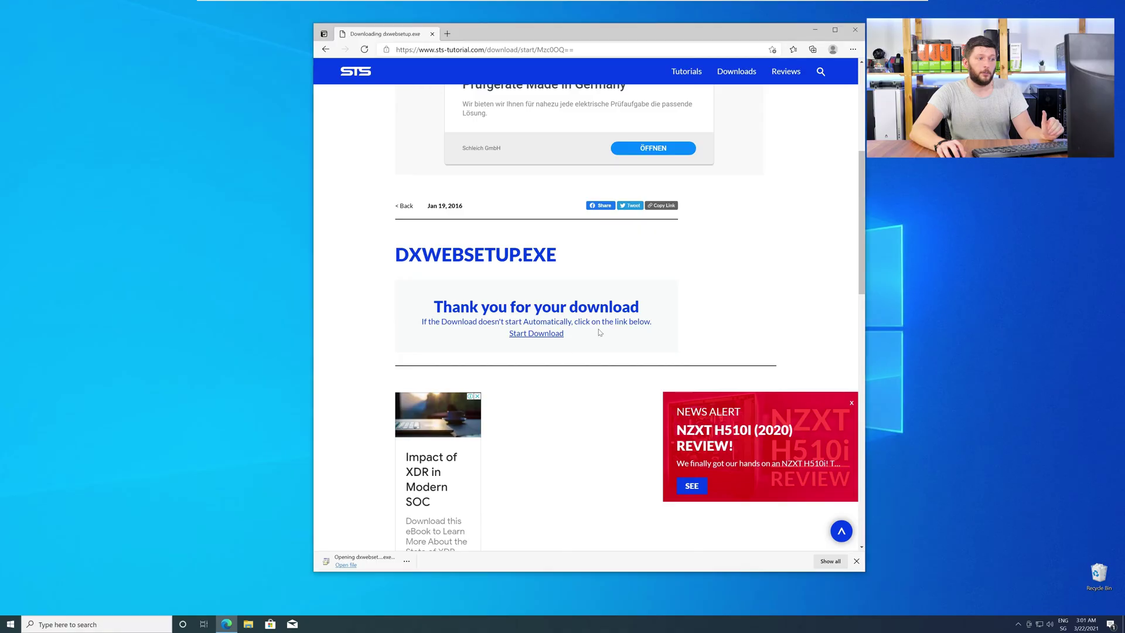
left_click(854, 31)
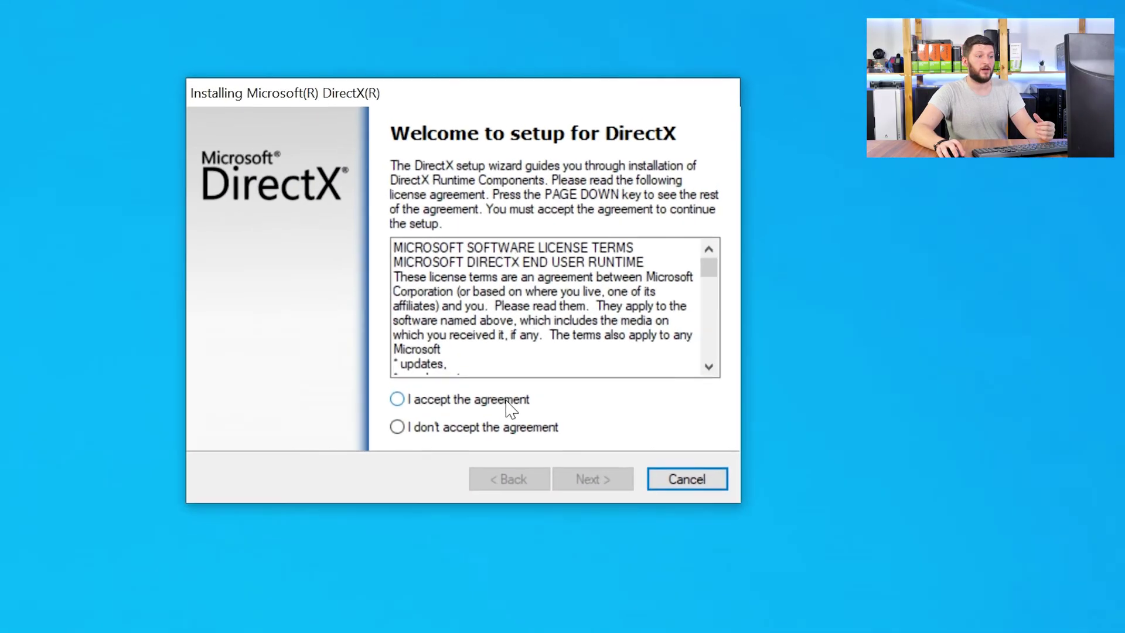
Step: Accept the DirectX licence agreement and continue past the Bing Bar page to begin installing
left_click(198, 241)
left_click(275, 272)
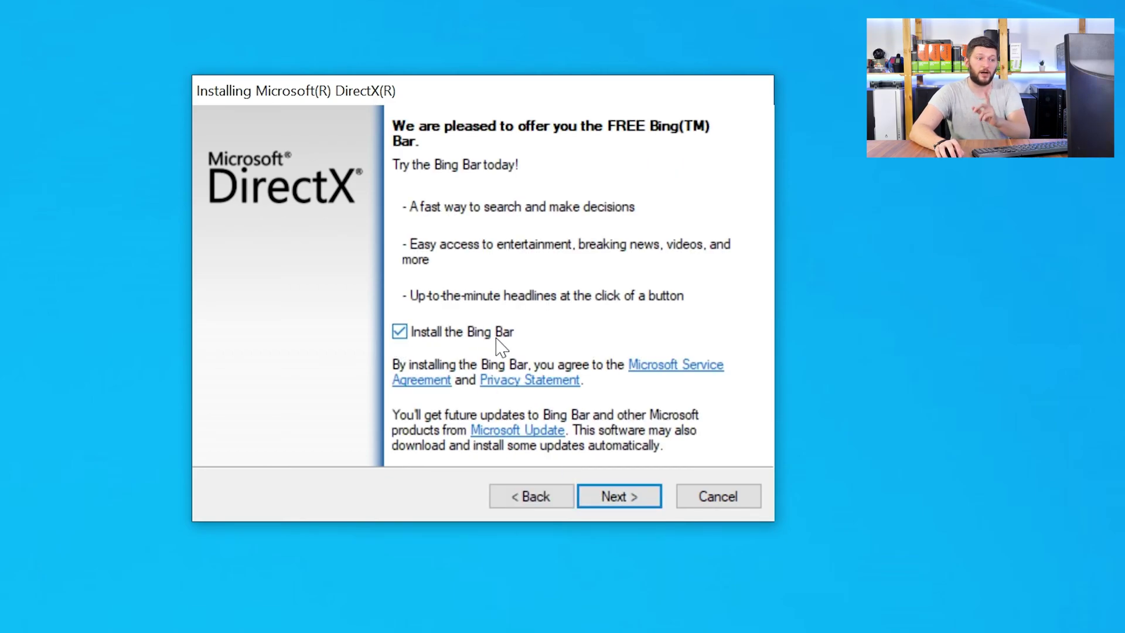
left_click(598, 503)
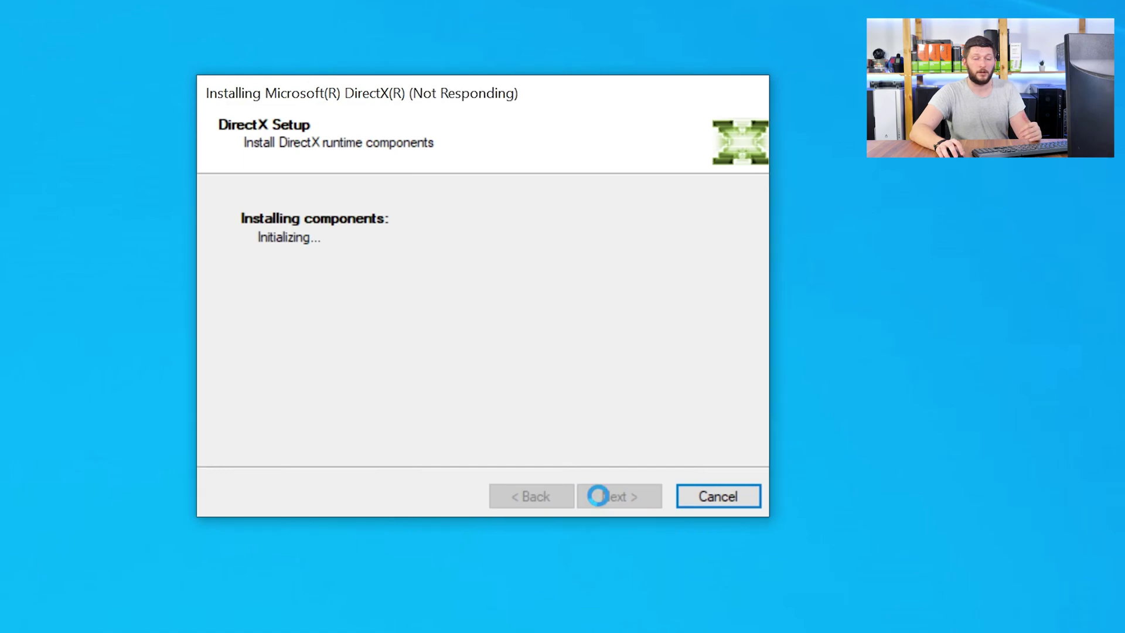